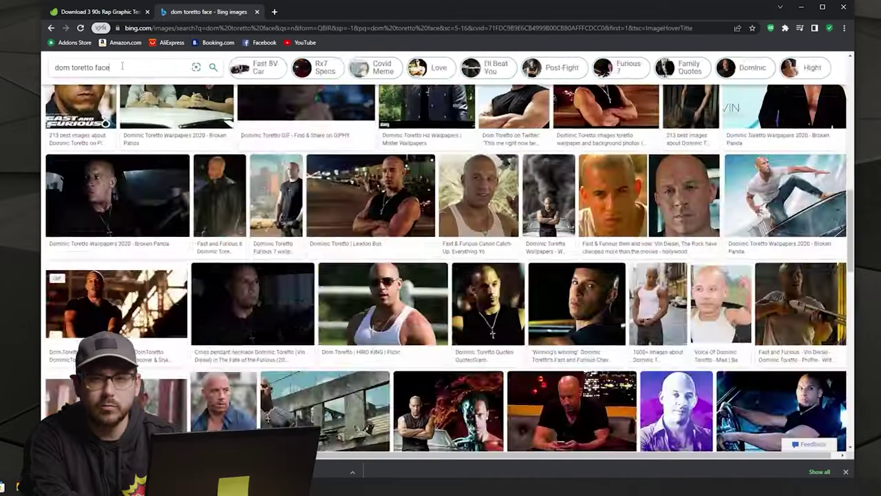
# Browse the image results for Dom Toretto face and stunt shots and save a suitable picture
pyautogui.scroll(2, 154, 263)
pyautogui.scroll(-10, 376, 220)
pyautogui.scroll(-3, 375, 220)
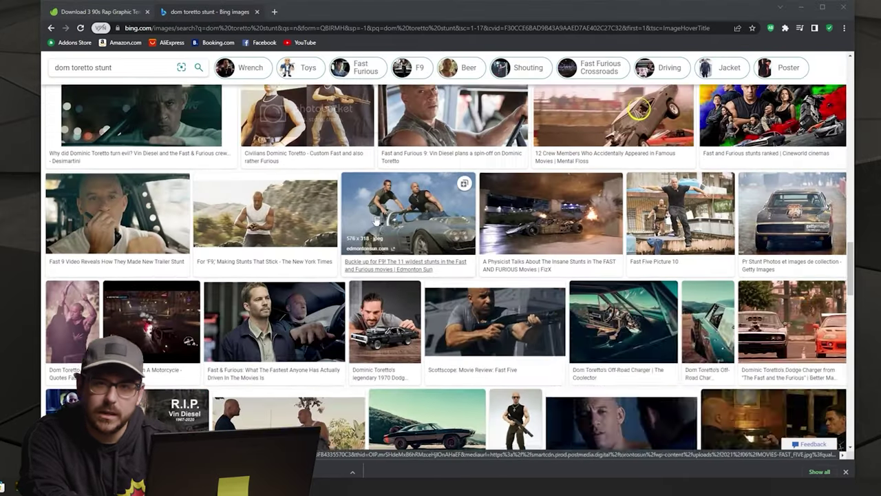
pyautogui.click(207, 285)
pyautogui.rightClick(206, 285)
pyautogui.click(227, 314)
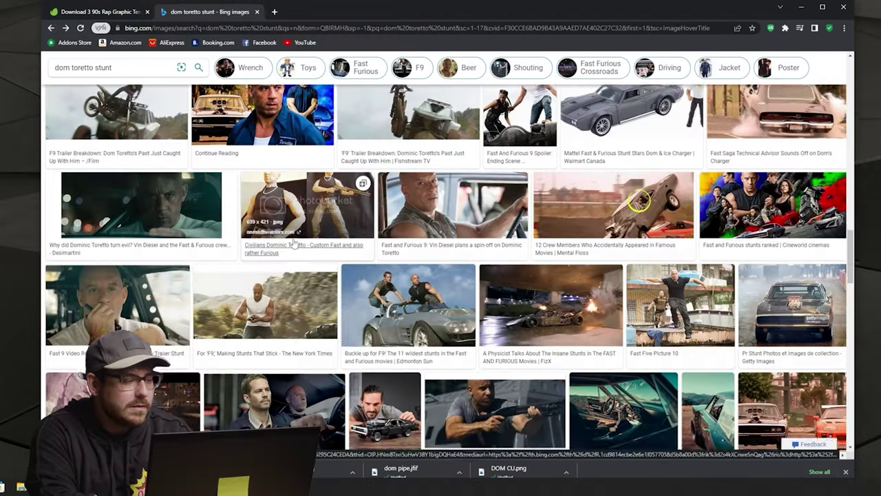
pyautogui.scroll(-10, 293, 242)
pyautogui.scroll(12, 155, 357)
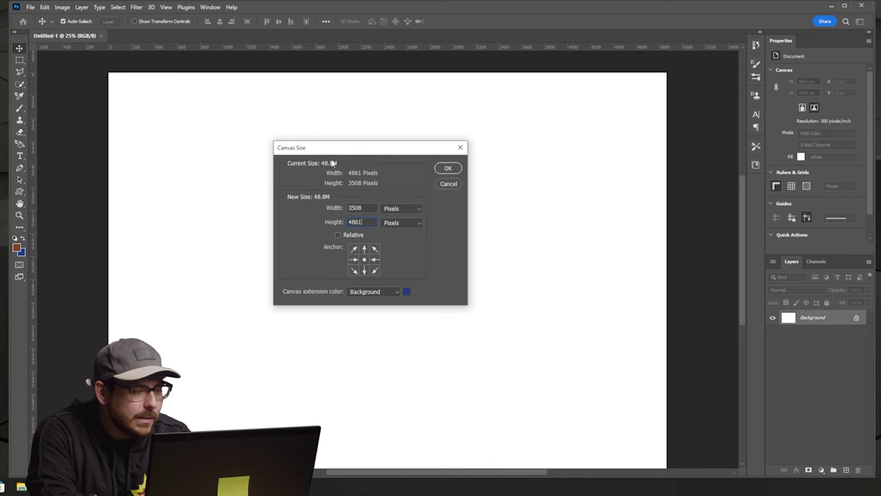
# Create a new document and set its canvas to 3508 pixels wide by 4861 pixels high
pyautogui.click(448, 168)
pyautogui.press('z')
pyautogui.rightClick(180, 225)
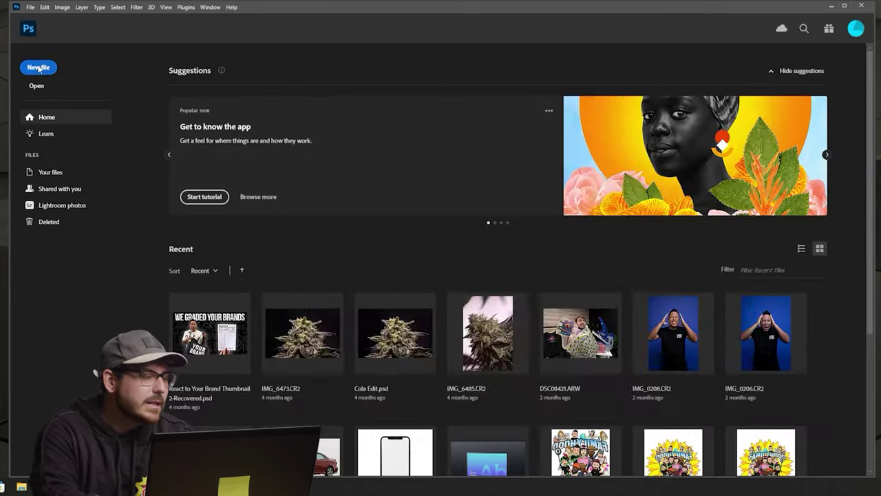
pyautogui.hotkey('ctrl', 'n')
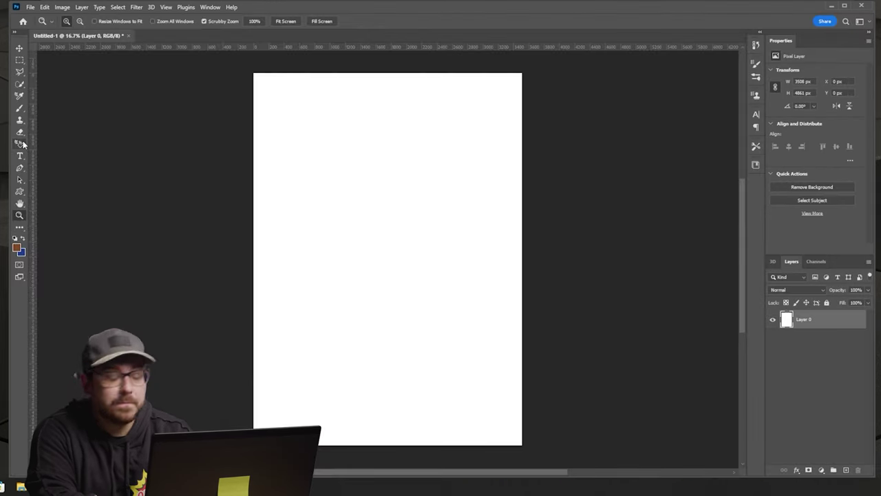
# Fill the base layer with black using the Paint Bucket tool
pyautogui.click(19, 227)
pyautogui.click(62, 197)
pyautogui.click(330, 187)
pyautogui.press('v')
# Place the ff drag race jump image from the Bootleg Tutorial folder and position it in the lower half of the canvas
pyautogui.press('super+e')
pyautogui.moveTo(157, 62)
pyautogui.mouseDown()
pyautogui.moveTo(635, 65)
pyautogui.moveTo(682, 28)
pyautogui.mouseUp()
pyautogui.click(580, 232)
pyautogui.moveTo(813, 184); pyautogui.dragTo(876, 184)
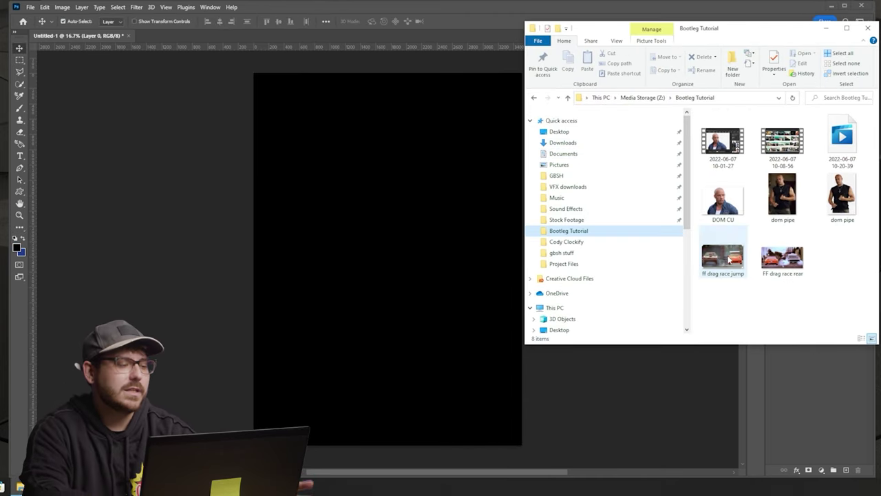
pyautogui.moveTo(728, 258); pyautogui.dragTo(475, 275)
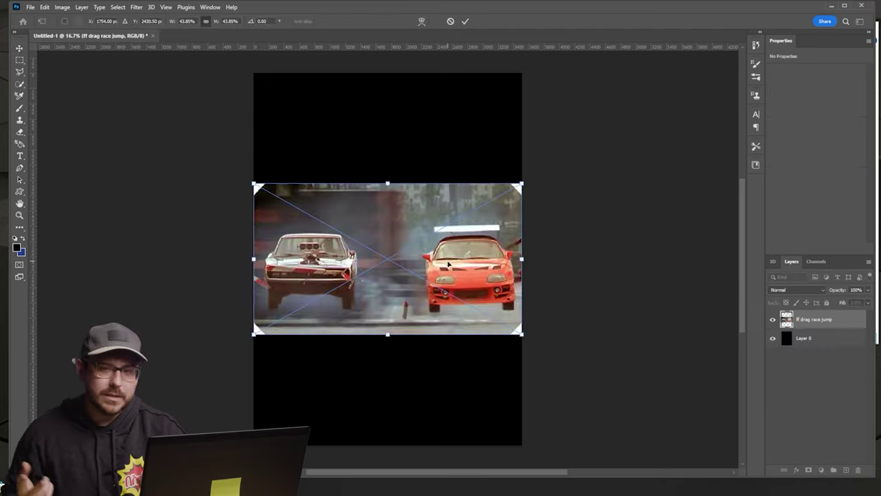
pyautogui.press('Return')
pyautogui.moveTo(411, 251); pyautogui.dragTo(411, 315)
# Place the cut-out dom pipe image scaled down in the canvas's upper left and erase its checkered background with the Magic Eraser
pyautogui.hotkey('alt', 'Tab')
pyautogui.moveTo(841, 197); pyautogui.dragTo(308, 155)
pyautogui.moveTo(257, 73); pyautogui.dragTo(384, 249)
pyautogui.moveTo(418, 295)
pyautogui.mouseDown()
pyautogui.moveTo(359, 133)
pyautogui.moveTo(288, 132)
pyautogui.mouseUp()
pyautogui.press('Return')
pyautogui.press('e')
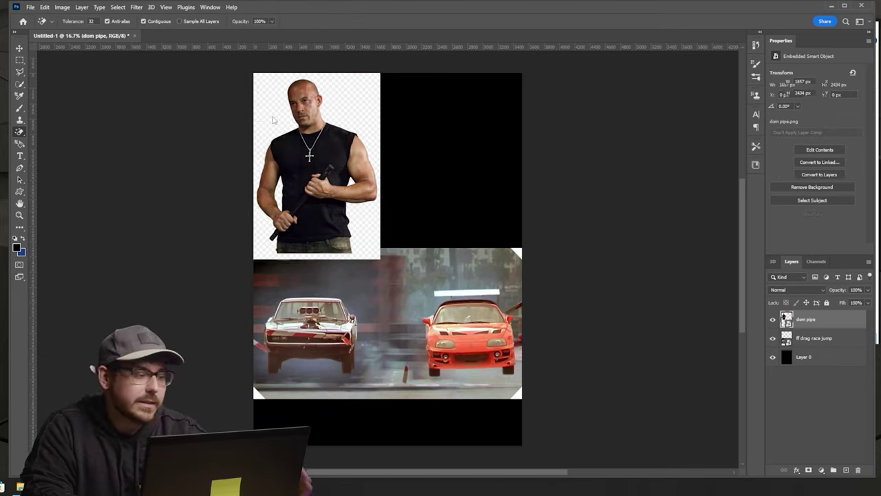
pyautogui.click(362, 111)
# Place the DOM CU image from the Bootleg Tutorial folder beside the dom pipe figure and scale it to fit
pyautogui.hotkey('alt', 'Tab')
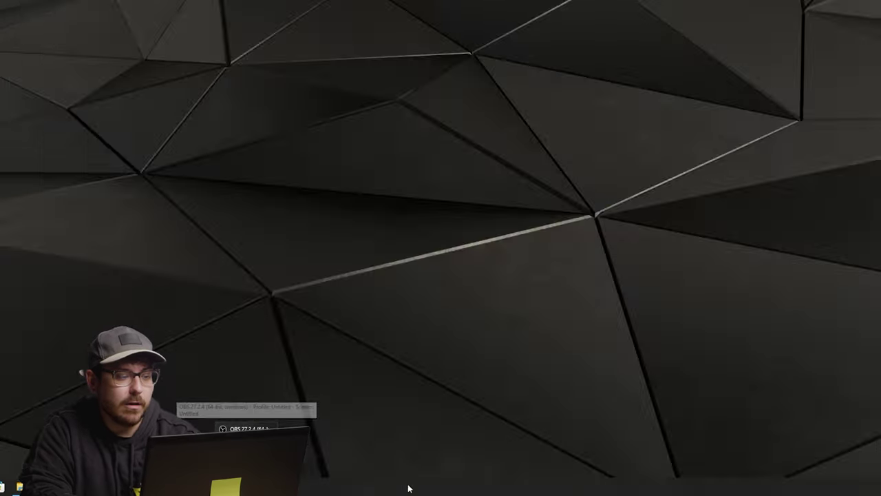
pyautogui.moveTo(723, 199); pyautogui.dragTo(433, 146)
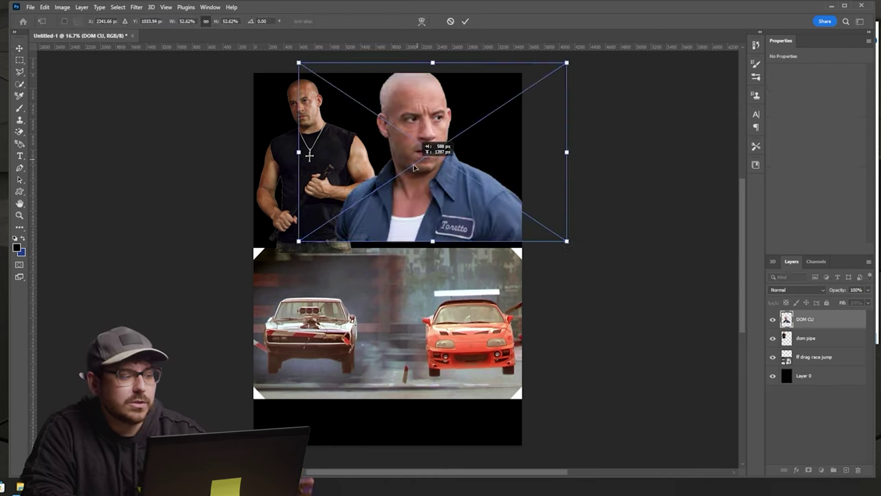
pyautogui.moveTo(570, 240); pyautogui.dragTo(504, 210)
pyautogui.hotkey('alt', 'Tab')
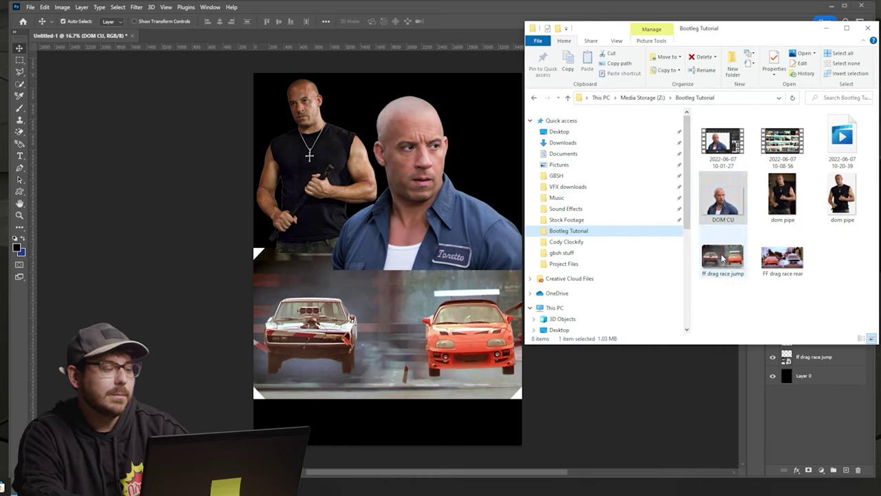
pyautogui.click(250, 240)
# Shift the DOM CU, dom pipe and ff drag race jump images upward on the canvas
pyautogui.moveTo(413, 206); pyautogui.dragTo(439, 154)
pyautogui.moveTo(310, 172); pyautogui.dragTo(301, 134)
pyautogui.moveTo(292, 300); pyautogui.dragTo(292, 281)
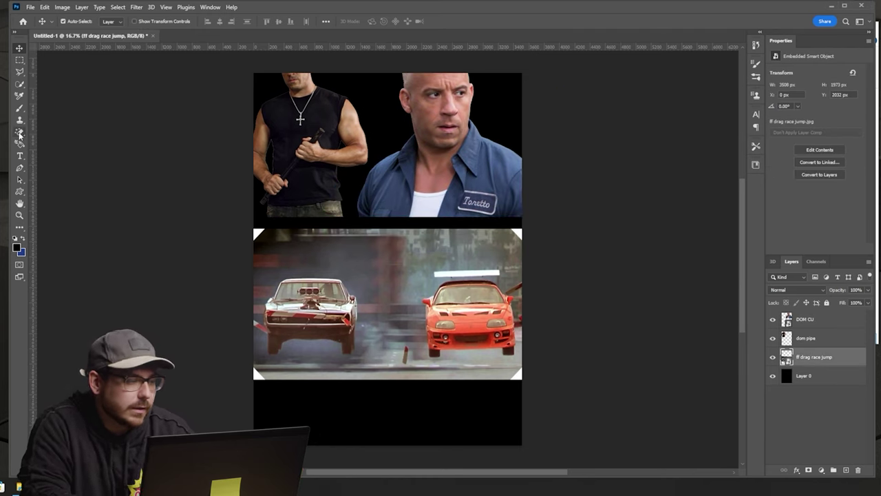
# Rasterize the ff drag race jump layer and fade out all four of its edges with a large soft eraser
pyautogui.press('e')
pyautogui.rightClick(410, 257)
pyautogui.moveTo(444, 258); pyautogui.dragTo(448, 258)
pyautogui.press('Return')
pyautogui.moveTo(393, 197); pyautogui.dragTo(289, 193)
pyautogui.moveTo(236, 423); pyautogui.dragTo(531, 412)
pyautogui.hotkey('ctrl', 'z')
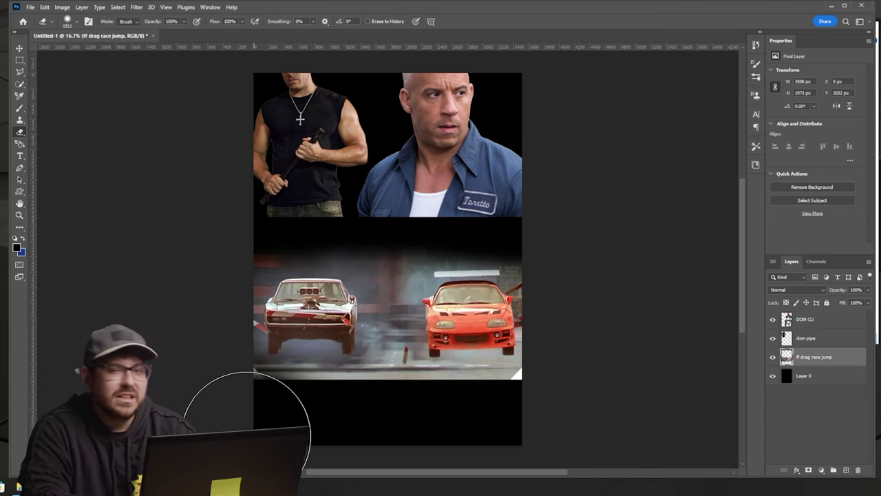
pyautogui.moveTo(199, 395); pyautogui.dragTo(491, 423)
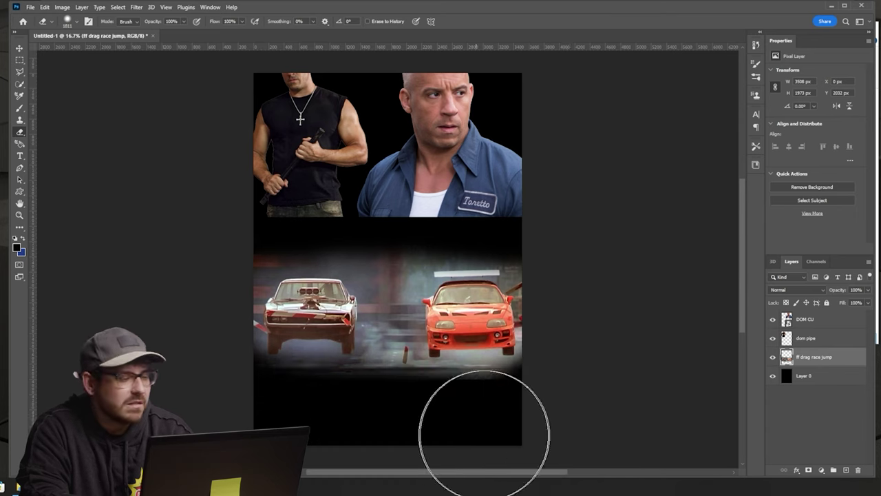
pyautogui.moveTo(198, 244); pyautogui.dragTo(183, 285)
pyautogui.moveTo(578, 309); pyautogui.dragTo(607, 289)
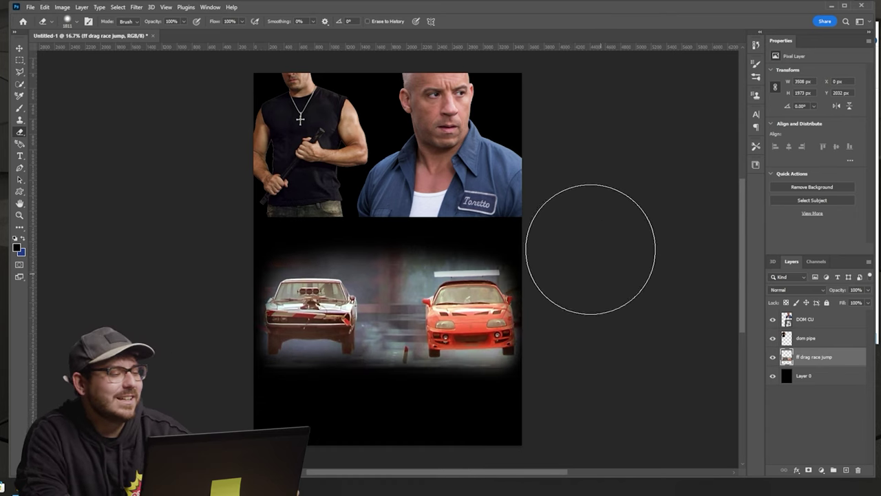
# Center the DOM CU portrait over the cars, rasterize it and fade its lower edge with the eraser
pyautogui.keyDown('ctrl'); pyautogui.moveTo(386, 309); pyautogui.dragTo(386, 282); pyautogui.keyUp('ctrl')
pyautogui.keyDown('ctrl'); pyautogui.moveTo(441, 138); pyautogui.dragTo(389, 268); pyautogui.keyUp('ctrl')
pyautogui.click(349, 432)
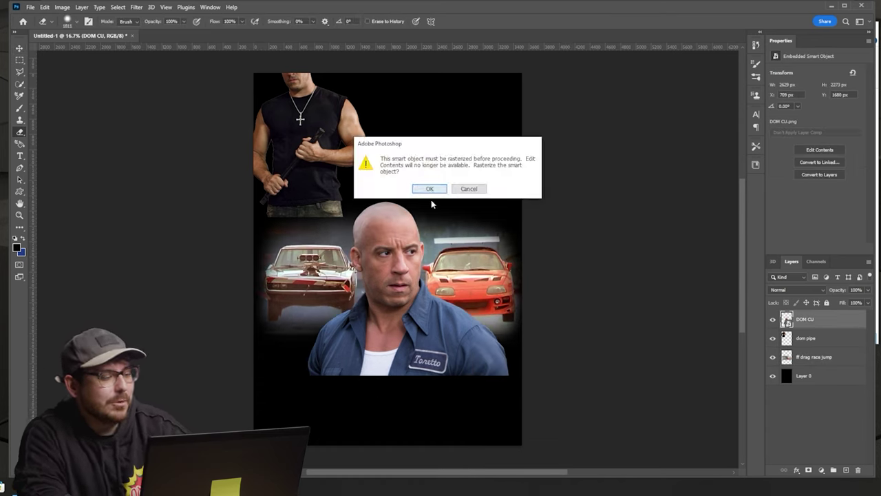
pyautogui.press('Return')
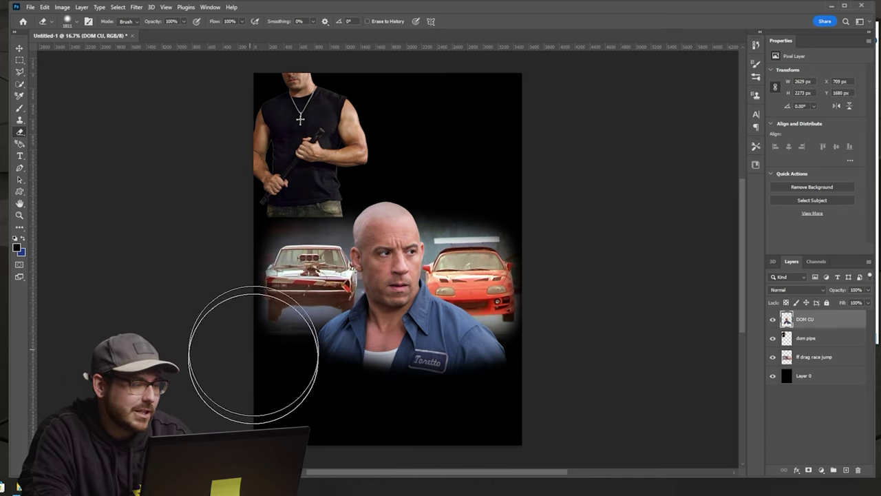
# Arrange the DOM CU portrait above the cars with the dom pipe figure scaled down beside its shoulder and faded at its base
pyautogui.keyDown('ctrl'); pyautogui.moveTo(387, 289); pyautogui.dragTo(383, 354); pyautogui.keyUp('ctrl')
pyautogui.keyDown('ctrl'); pyautogui.moveTo(393, 172); pyautogui.dragTo(413, 206); pyautogui.keyUp('ctrl')
pyautogui.keyDown('ctrl'); pyautogui.moveTo(290, 170); pyautogui.dragTo(313, 213); pyautogui.keyUp('ctrl')
pyautogui.moveTo(383, 127); pyautogui.dragTo(341, 192)
pyautogui.moveTo(303, 248); pyautogui.dragTo(310, 231)
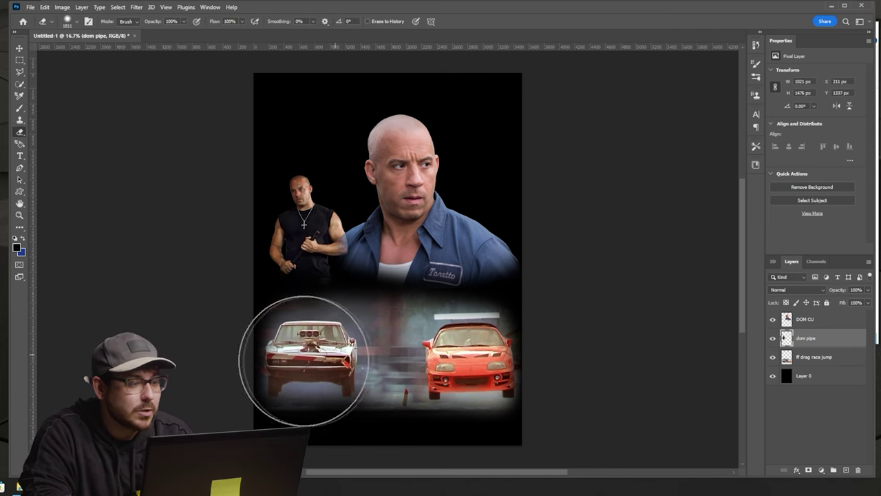
pyautogui.keyDown('ctrl'); pyautogui.moveTo(294, 234); pyautogui.dragTo(282, 234); pyautogui.keyUp('ctrl')
pyautogui.keyDown('ctrl'); pyautogui.moveTo(423, 255); pyautogui.dragTo(398, 253); pyautogui.keyUp('ctrl')
# Resize the eraser brush and erase the dom pipe figure's arm where it overlaps the DOM CU portrait's shoulder
pyautogui.moveTo(312, 266); pyautogui.dragTo(318, 267)
pyautogui.click(20, 132)
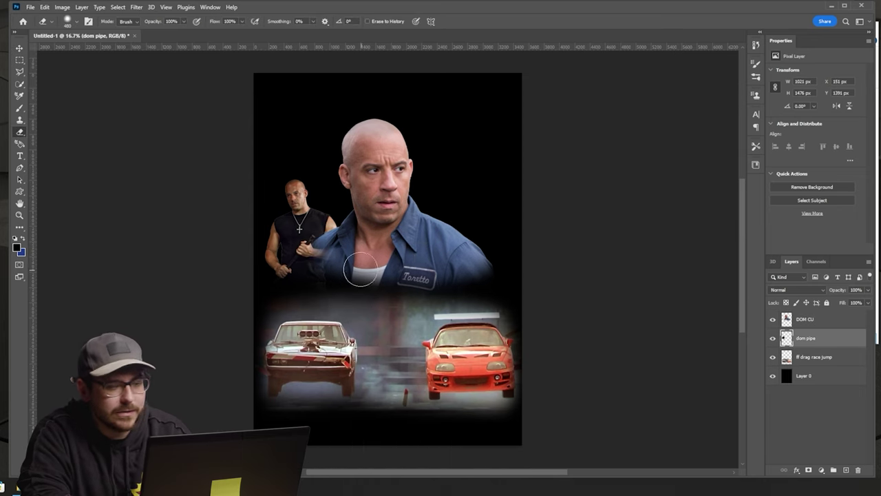
pyautogui.rightClick(320, 179)
pyautogui.moveTo(340, 143); pyautogui.dragTo(375, 143)
pyautogui.press('Return')
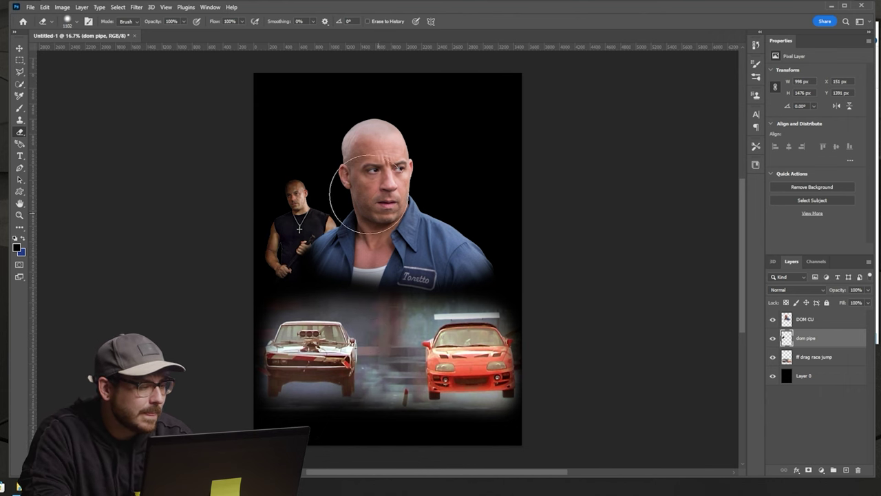
# Switch to the browser and search the Envato Elements photos for "flames background"
pyautogui.hotkey('alt', 'Tab')
pyautogui.click(241, 65)
pyautogui.click(238, 251)
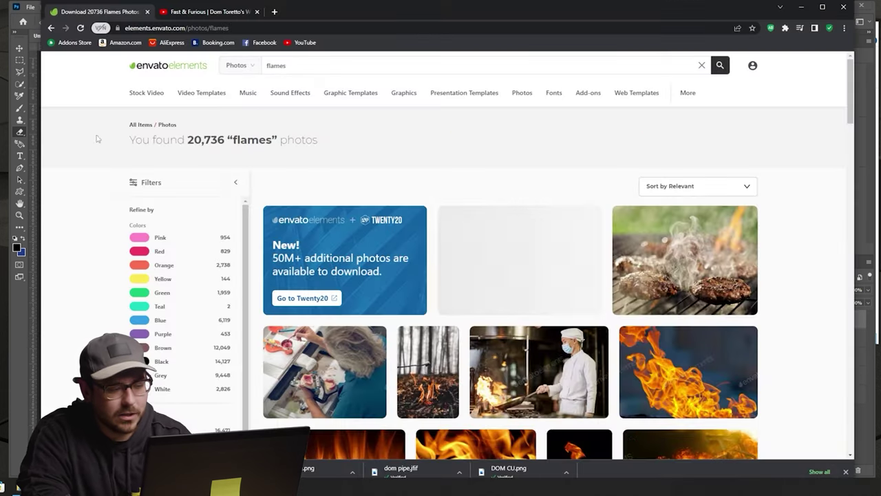
pyautogui.click(329, 62)
pyautogui.write('alpha')
pyautogui.press('Return')
pyautogui.hotkey('ctrl', 'a')
pyautogui.write('flame background')
pyautogui.press('Return')
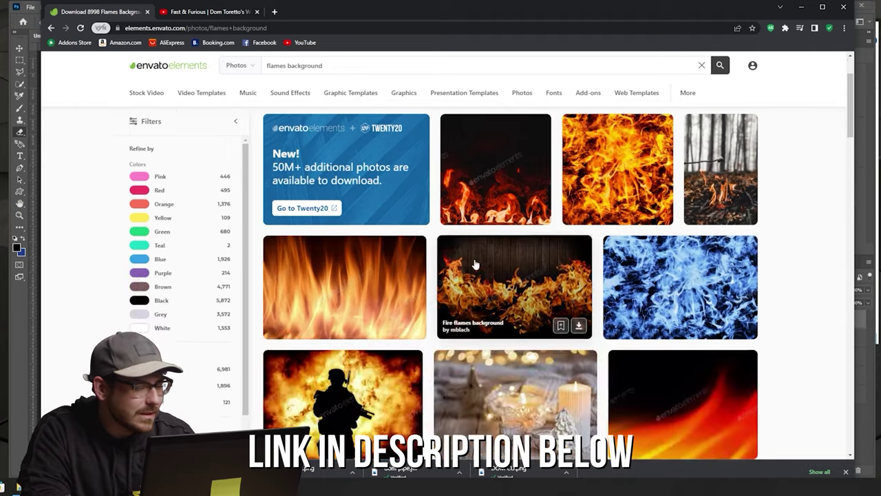
# Choose the abstract blazing orange fire background photo and download it
pyautogui.click(556, 280)
pyautogui.click(626, 221)
pyautogui.write('b')
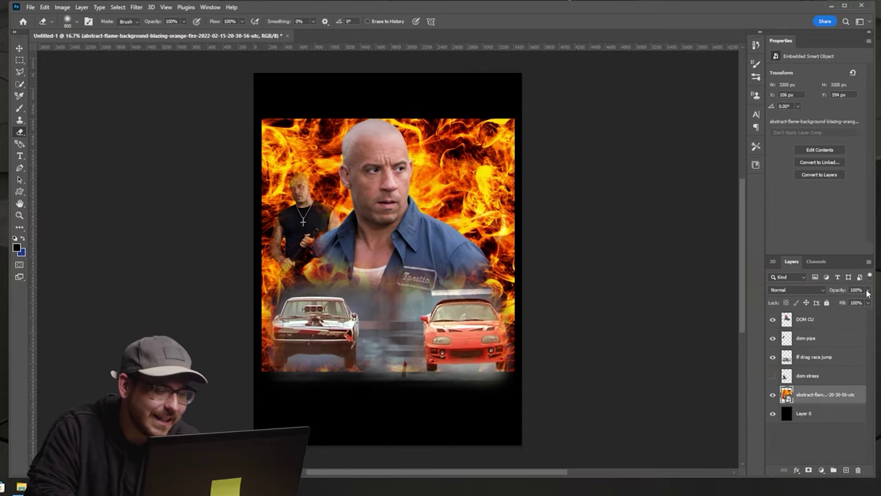
# Set the flame layer's blend mode to Screen and its opacity to 50%
pyautogui.click(795, 290)
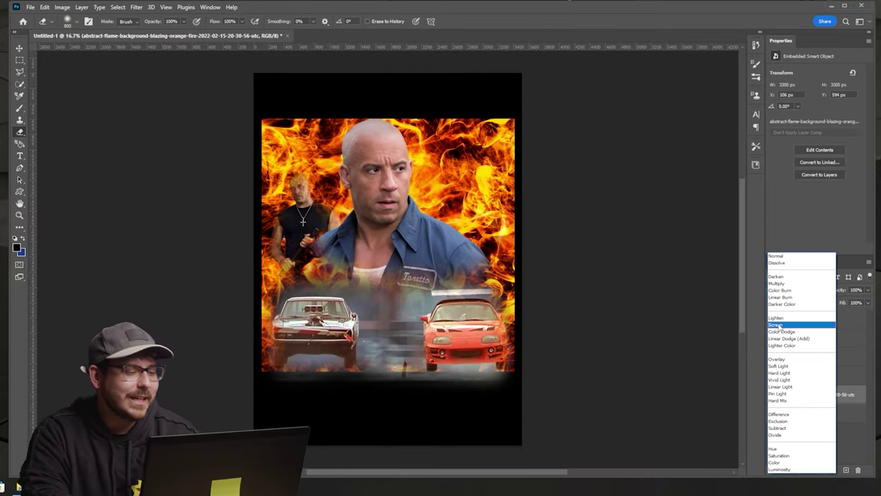
pyautogui.click(791, 313)
pyautogui.moveTo(868, 290); pyautogui.dragTo(848, 301)
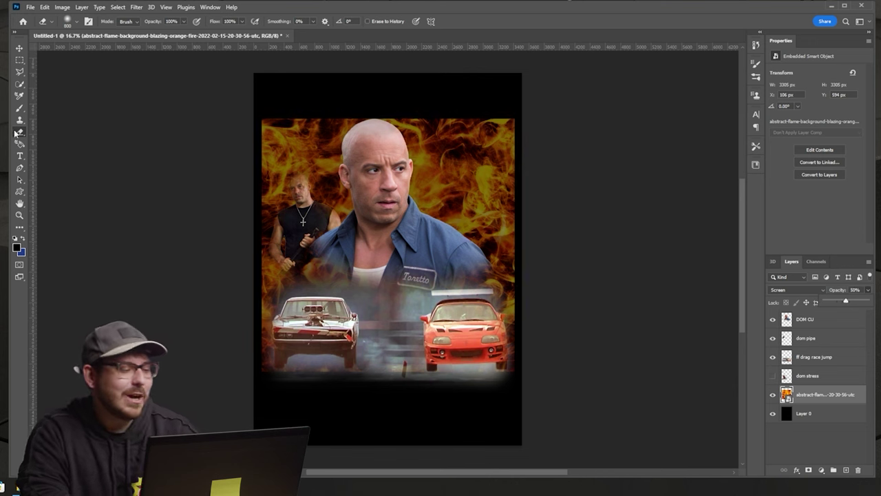
# Rasterize the flame layer and fade its outer edges into the black background with a large soft eraser
pyautogui.click(457, 137)
pyautogui.click(419, 188)
pyautogui.rightClick(487, 121)
pyautogui.press('Return')
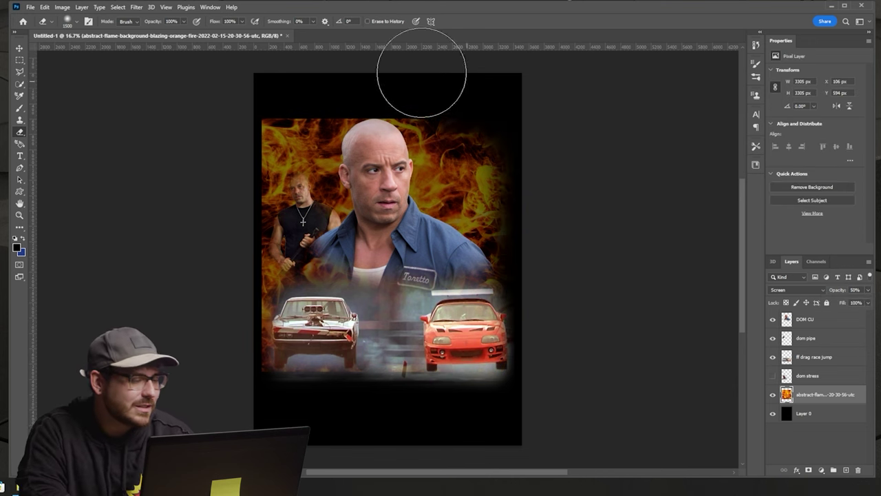
pyautogui.moveTo(468, 77); pyautogui.dragTo(275, 216)
pyautogui.rightClick(249, 220)
pyautogui.press('Escape')
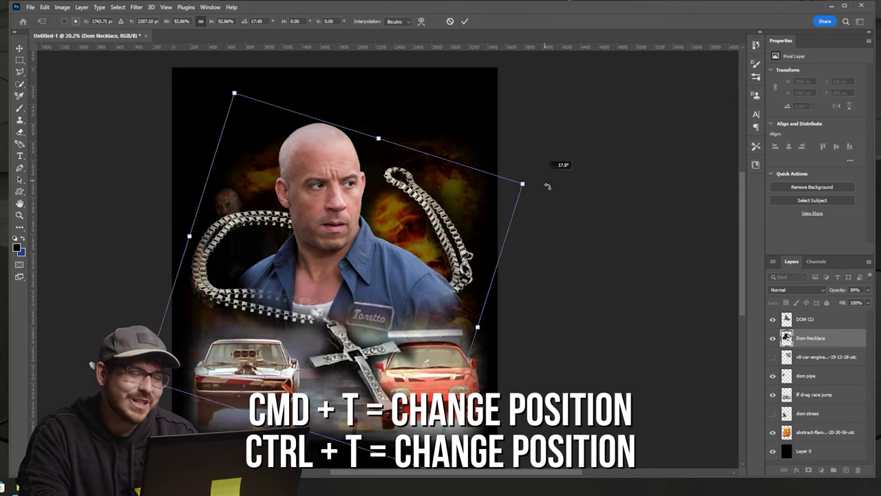
# Reposition the tilted Dom Necklace layer behind the DOM CU portrait and apply the transform
pyautogui.moveTo(327, 289); pyautogui.dragTo(331, 298)
pyautogui.press('Return')
pyautogui.press('e')
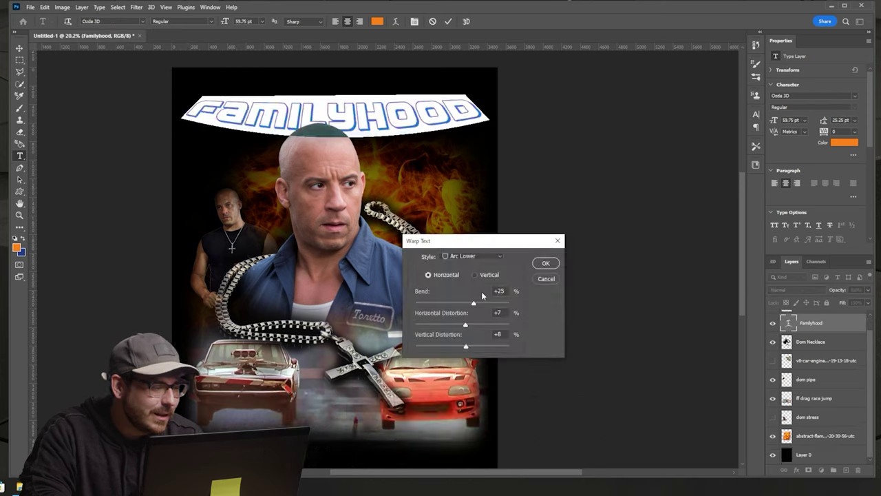
# Warp the Familyhood title into an upward arch and enlarge it across the upper part of the poster
pyautogui.moveTo(481, 302); pyautogui.dragTo(445, 304)
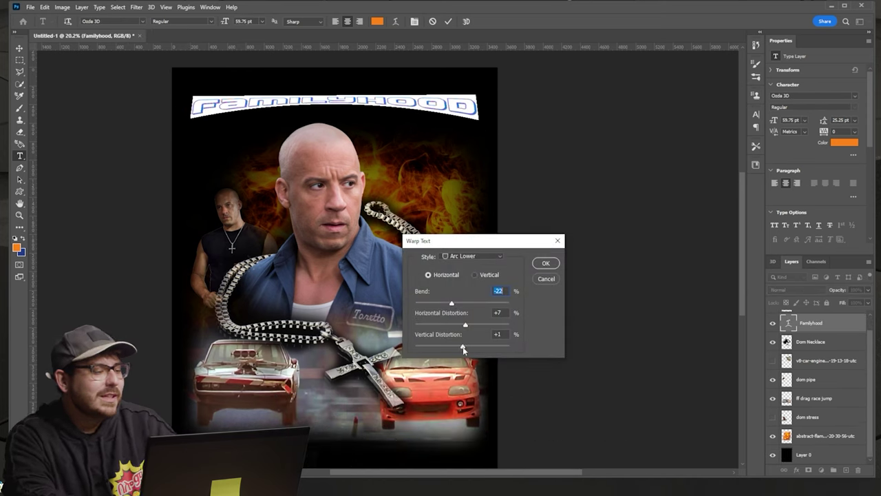
pyautogui.click(545, 263)
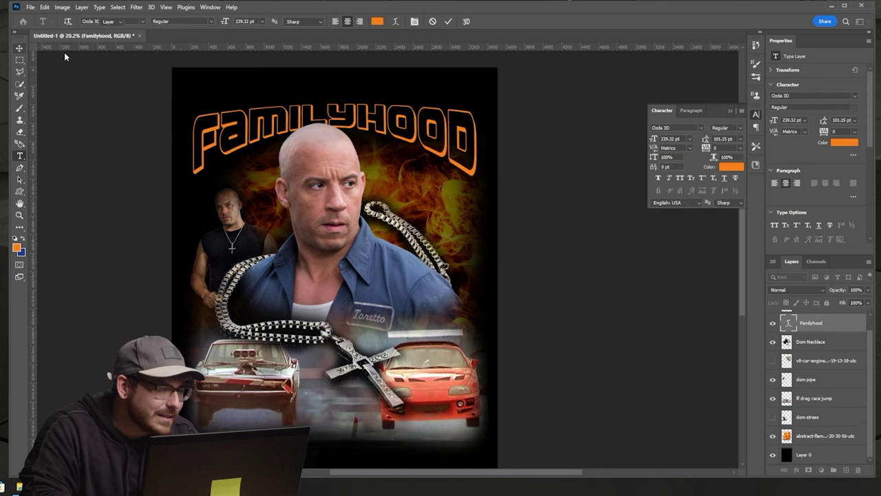
pyautogui.hotkey('ctrl', 't')
pyautogui.moveTo(441, 131); pyautogui.dragTo(321, 108)
pyautogui.press('Return')
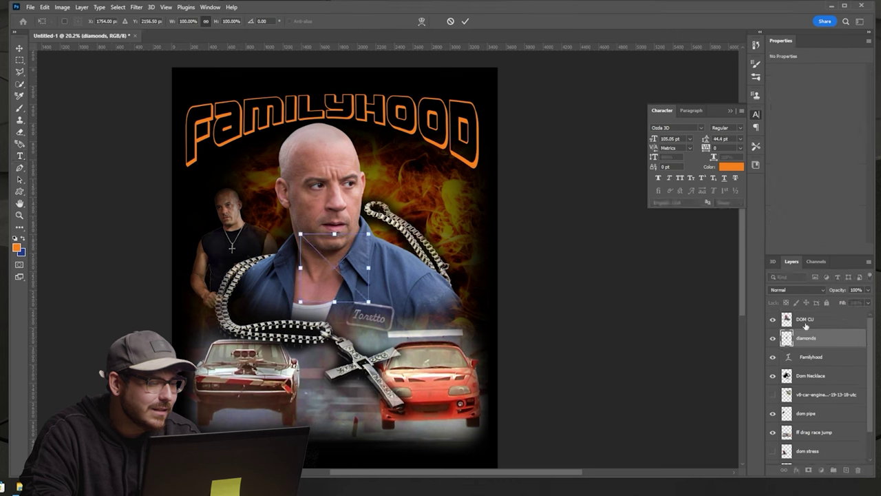
# Position the diamonds texture at the title's first letters, beneath the Familyhood layer, and lock the Familyhood layer
pyautogui.moveTo(805, 326); pyautogui.dragTo(805, 315)
pyautogui.moveTo(335, 268); pyautogui.dragTo(198, 101)
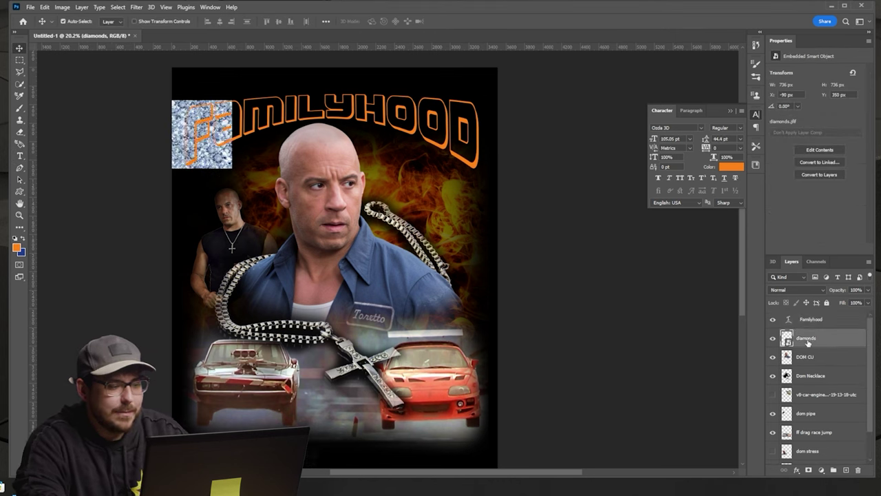
pyautogui.rightClick(819, 319)
pyautogui.click(828, 304)
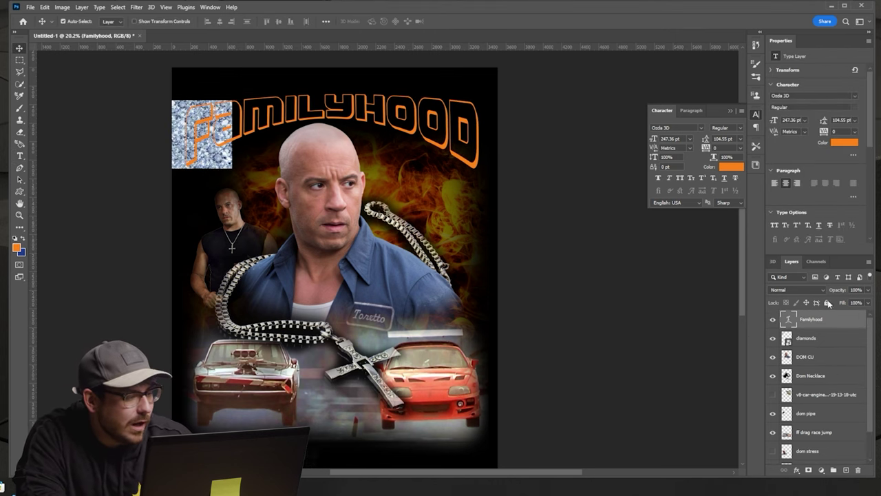
# Duplicate the diamonds texture and scale the copies side by side until they cover the whole Familyhood title
pyautogui.moveTo(232, 160); pyautogui.dragTo(251, 167)
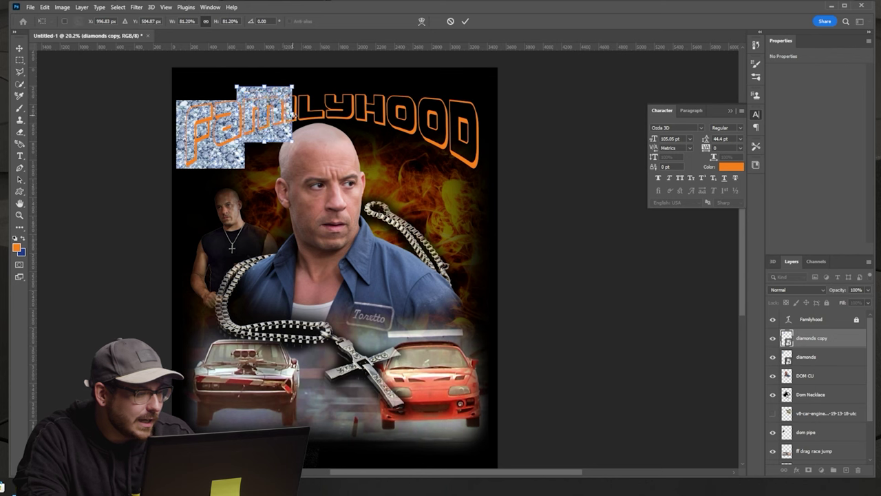
pyautogui.hotkey('ctrl', 't')
pyautogui.moveTo(336, 91); pyautogui.dragTo(349, 83)
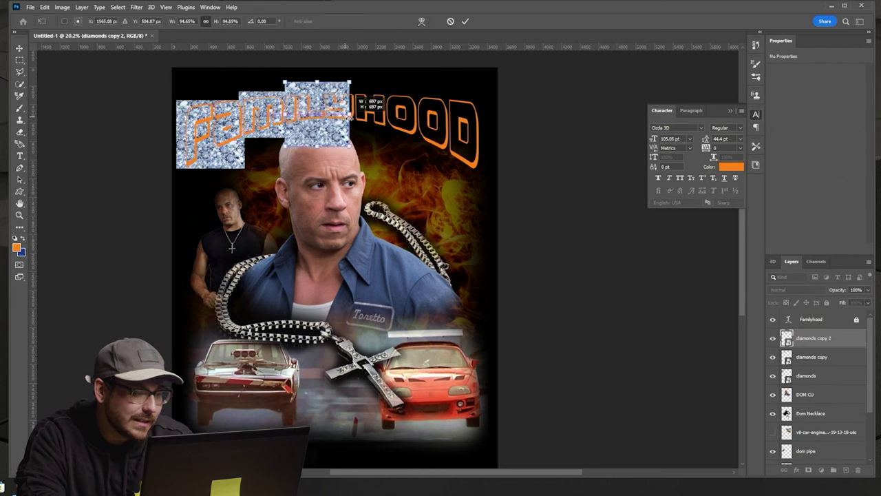
pyautogui.moveTo(432, 125); pyautogui.dragTo(526, 146)
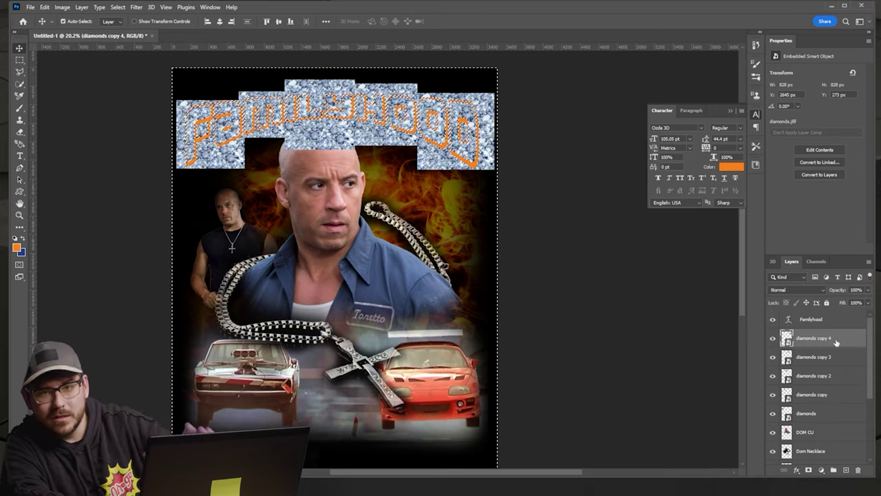
# Rasterize the diamonds copy 4 layer and erase the diamond texture around the title's last two letters
pyautogui.hotkey('ctrl', 'a')
pyautogui.rightClick(846, 338)
pyautogui.click(866, 249)
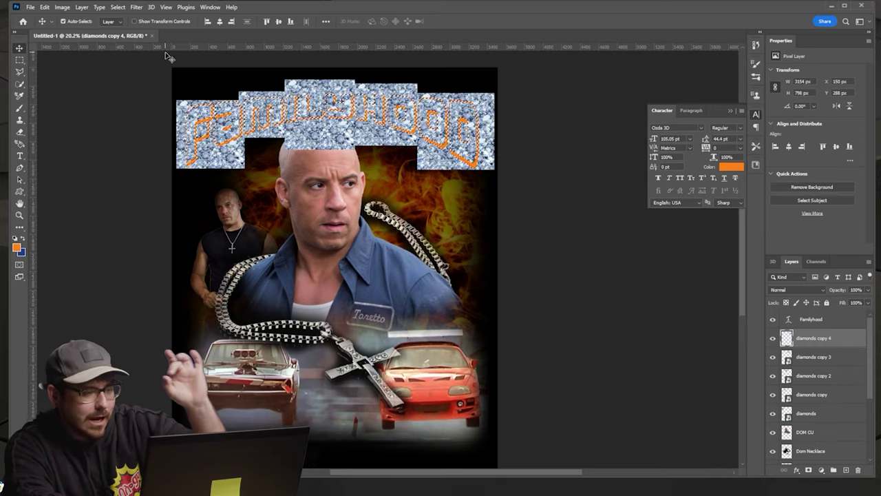
pyautogui.scroll(3, 513, 71)
pyautogui.press('e')
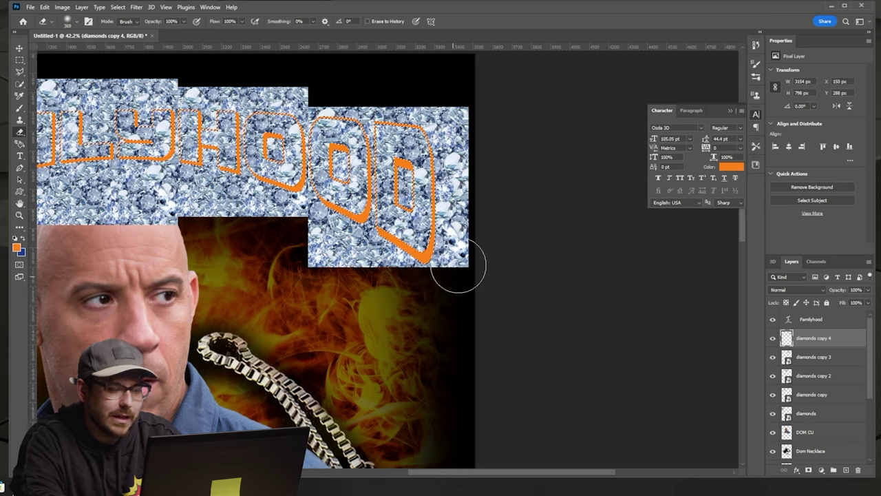
pyautogui.hotkey('ctrl', 'shift', 'i')
pyautogui.moveTo(413, 255)
pyautogui.mouseDown()
pyautogui.moveTo(468, 257)
pyautogui.moveTo(472, 187)
pyautogui.moveTo(485, 269)
pyautogui.moveTo(456, 256)
pyautogui.mouseUp()
pyautogui.hotkey('ctrl', 'd')
# Rasterize the Familyhood text layer, select the area outside its letters with the Magic Wand, and make diamonds copy 4 active
pyautogui.hotkey('alt', ']')
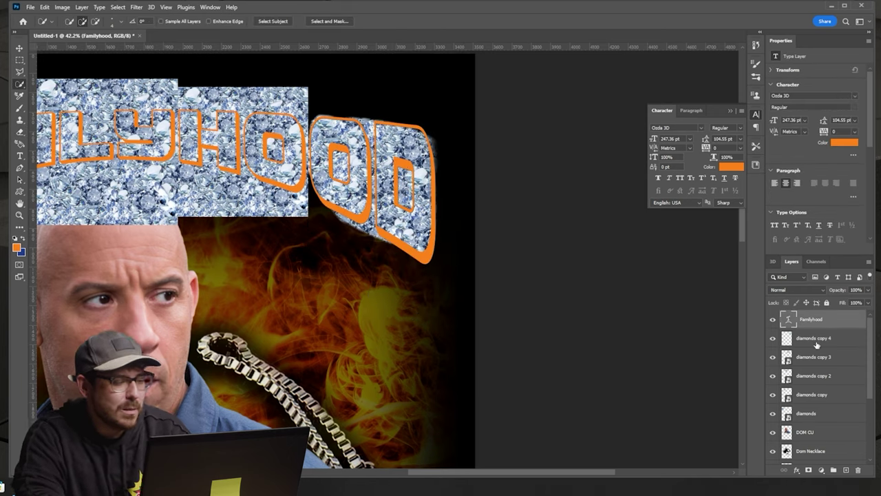
pyautogui.click(816, 338)
pyautogui.click(811, 319)
pyautogui.rightClick(832, 319)
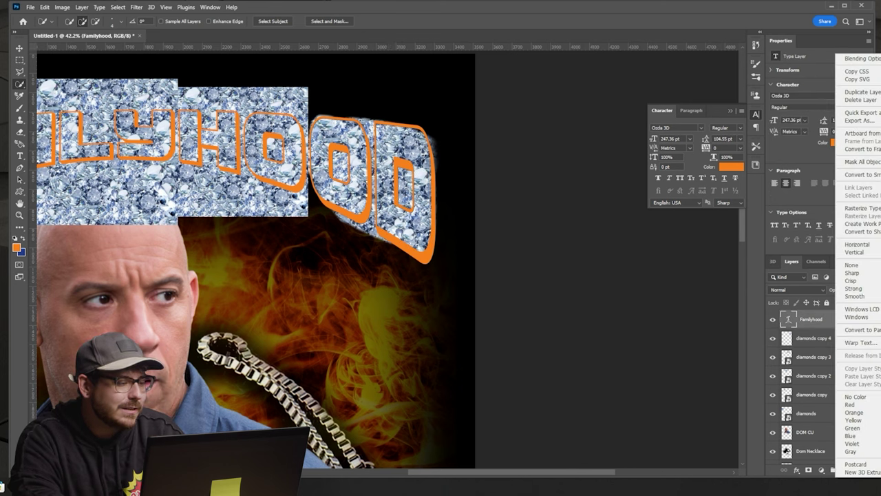
pyautogui.click(853, 386)
pyautogui.click(21, 96)
pyautogui.press('w')
pyautogui.click(357, 183)
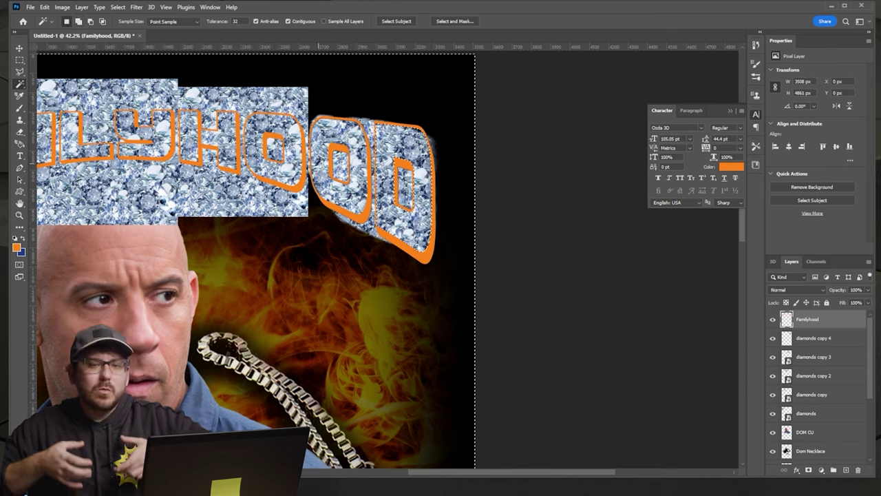
pyautogui.click(810, 338)
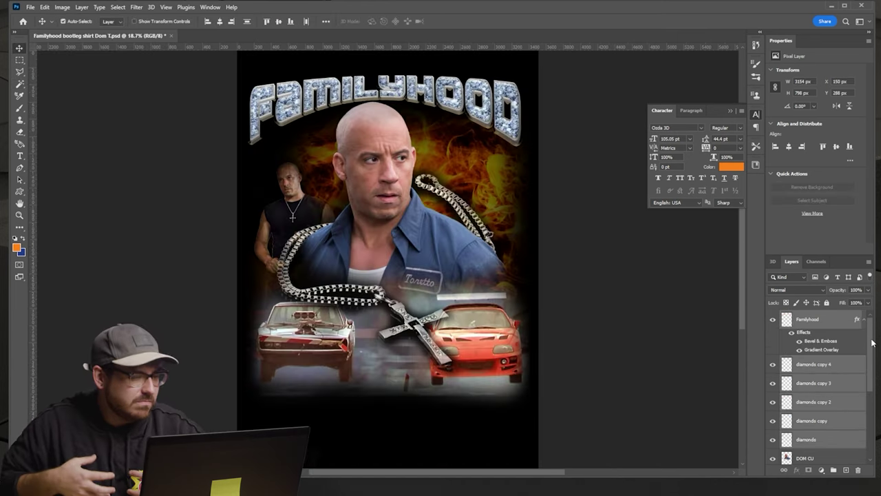
# Transform the diamond-filled Familyhood title to about 3194 by 1084 px
pyautogui.hotkey('ctrl', 't')
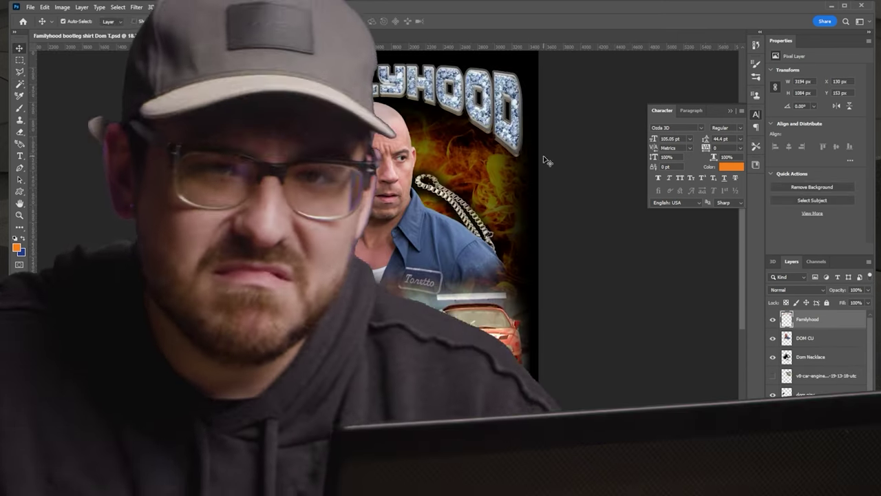
pyautogui.click(785, 356)
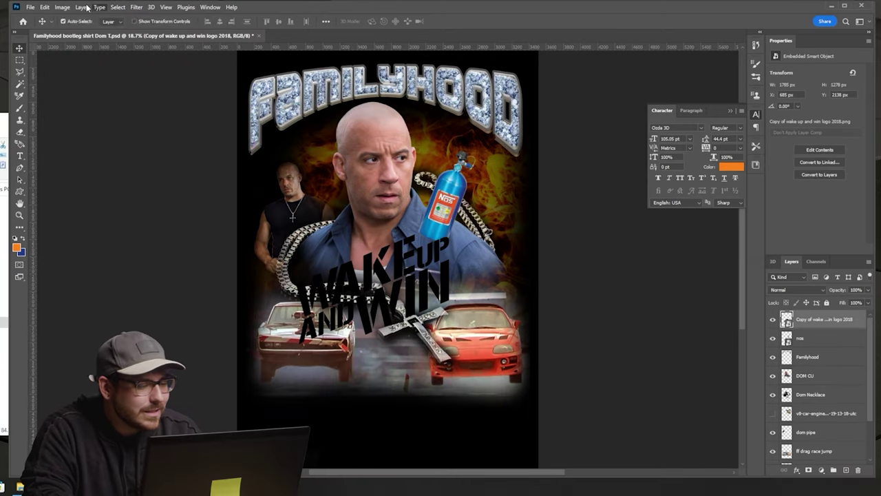
# Brighten the black Wake Up and Win logo and paint over the NOS lettering on the bottle's label in orange-red
pyautogui.click(62, 7)
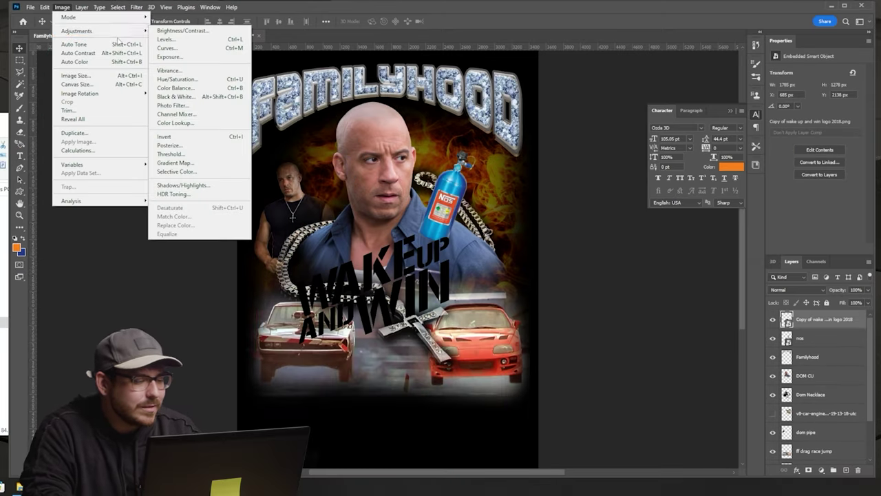
pyautogui.click(172, 37)
pyautogui.moveTo(524, 244); pyautogui.dragTo(582, 244)
pyautogui.press('Return')
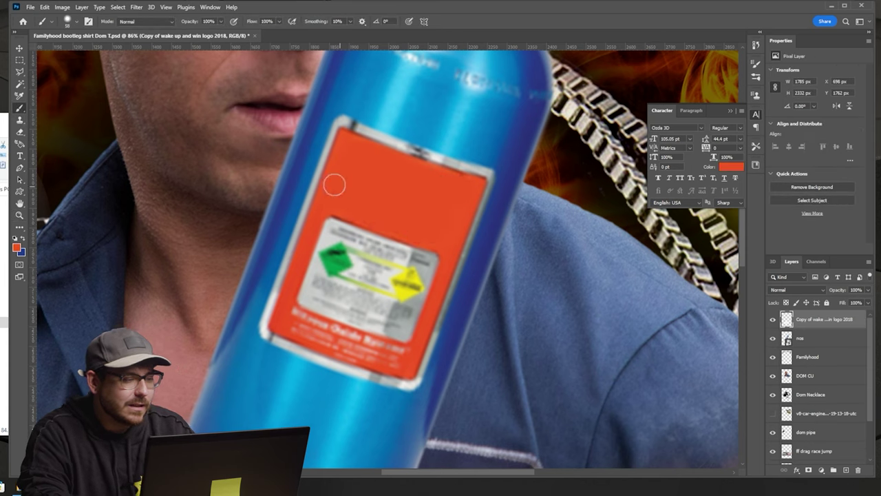
pyautogui.moveTo(335, 185); pyautogui.dragTo(346, 262)
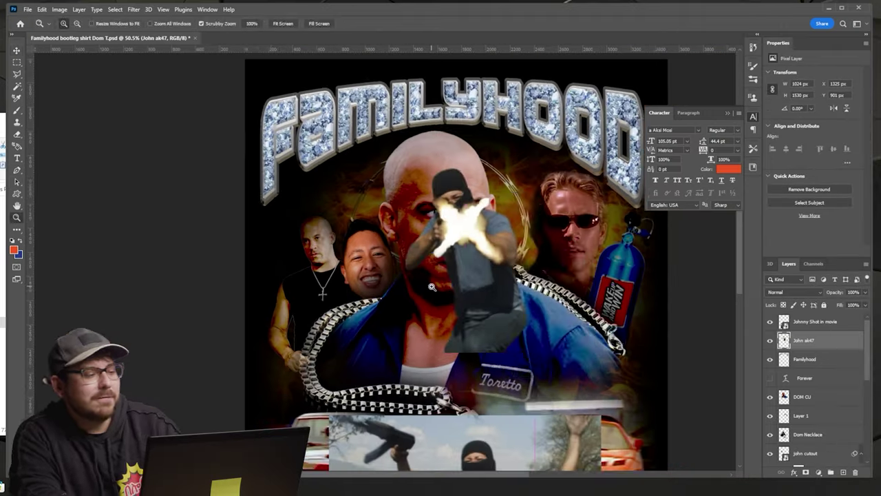
# Send the John ak47 cut-out down the layer stack behind Dom's portrait and transform it into position beside his head
pyautogui.moveTo(617, 255); pyautogui.dragTo(564, 200)
pyautogui.hotkey('ctrl', '[')
pyautogui.hotkey('ctrl', '[')
pyautogui.hotkey('ctrl', '[')
pyautogui.hotkey('ctrl', '[')
pyautogui.hotkey('ctrl', '[')
pyautogui.hotkey('ctrl', '[')
pyautogui.hotkey('ctrl', 't')
pyautogui.moveTo(499, 151)
pyautogui.mouseDown()
pyautogui.moveTo(347, 172)
pyautogui.moveTo(509, 160)
pyautogui.mouseUp()
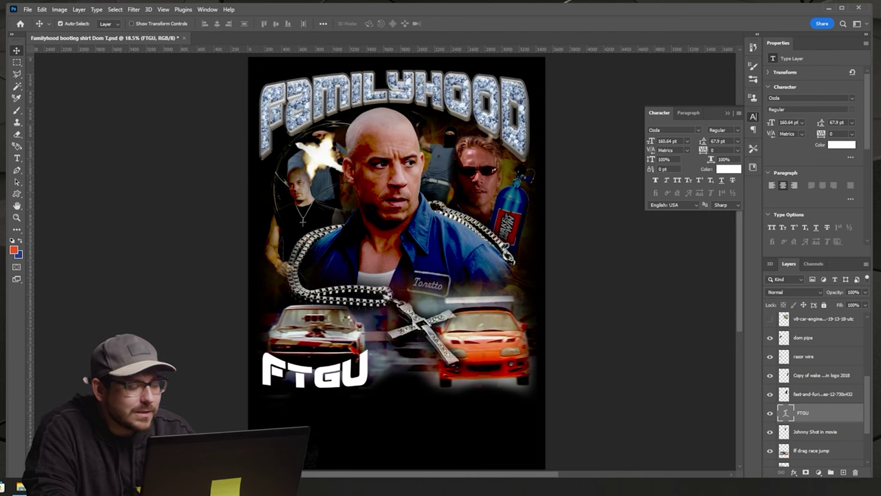
# Scale the gold-plated texture over the F of the FTGU text and place it beneath the FTGU layer
pyautogui.moveTo(544, 164); pyautogui.dragTo(320, 315)
pyautogui.moveTo(311, 349); pyautogui.dragTo(282, 368)
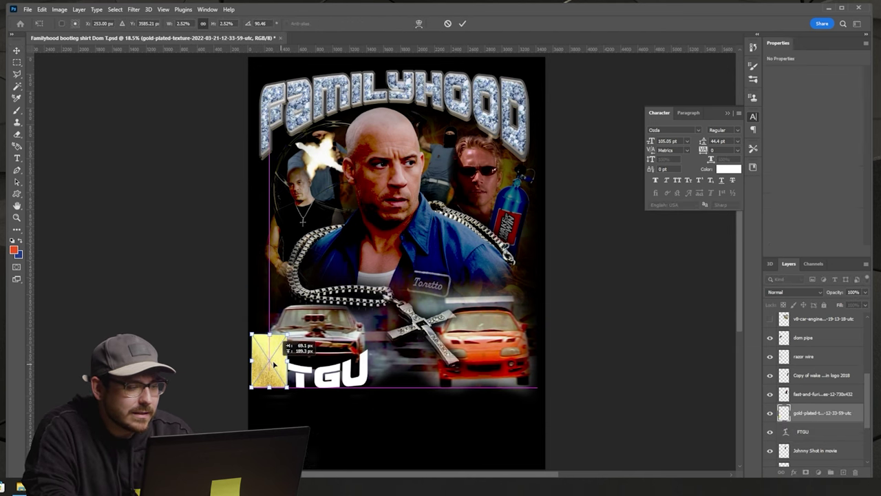
pyautogui.press('Return')
pyautogui.hotkey('ctrl', '[')
# Duplicate the gold texture across the remaining FTGU letters and merge the copies into one layer
pyautogui.hotkey('ctrl', 'j')
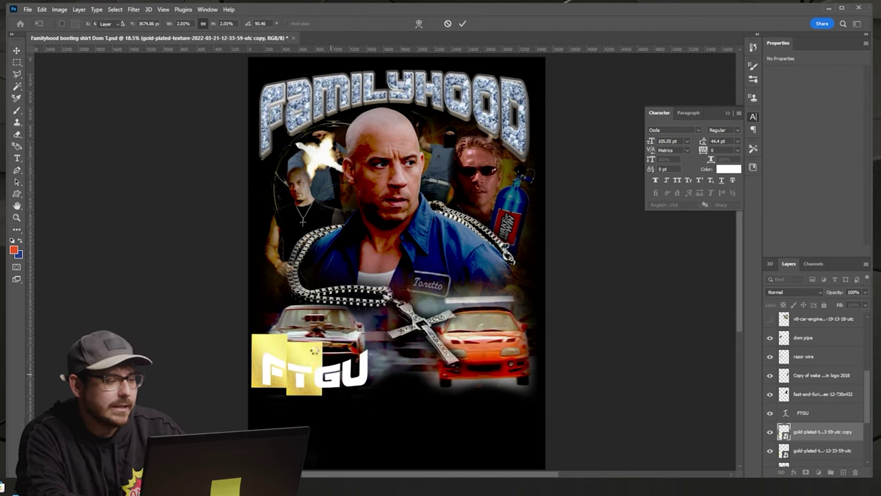
pyautogui.press('Return')
pyautogui.hotkey('ctrl', 'j')
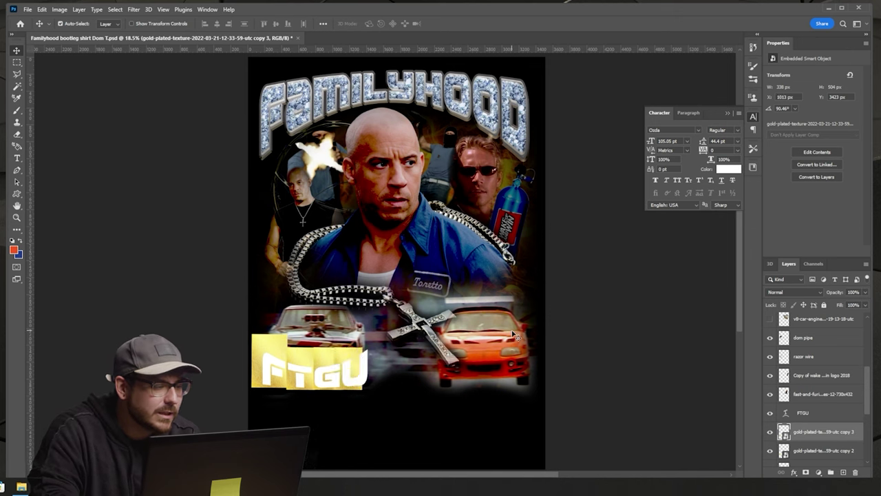
pyautogui.hotkey('ctrl', 't')
pyautogui.moveTo(371, 368); pyautogui.dragTo(377, 368)
pyautogui.hotkey('ctrl', 'e')
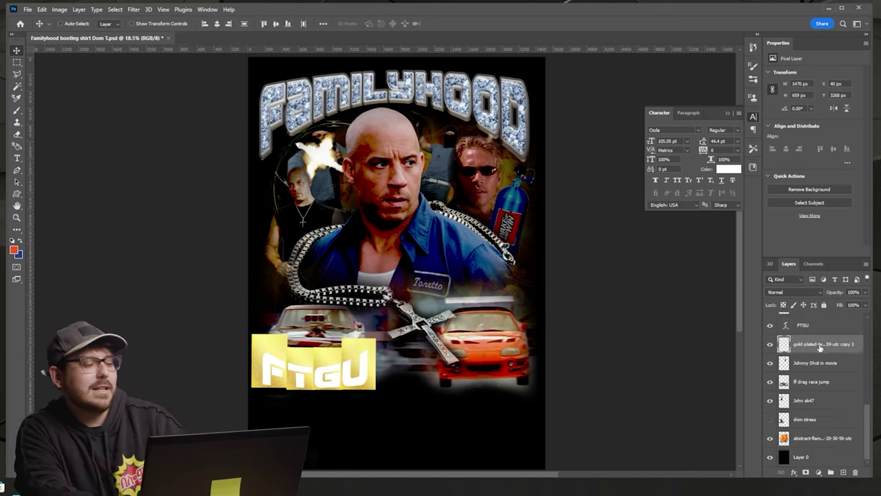
pyautogui.hotkey('ctrl', 'alt', 'g')
# Try a dark blue Color Overlay with the Screen blend mode on the DOM CU layer
pyautogui.rightClick(785, 375)
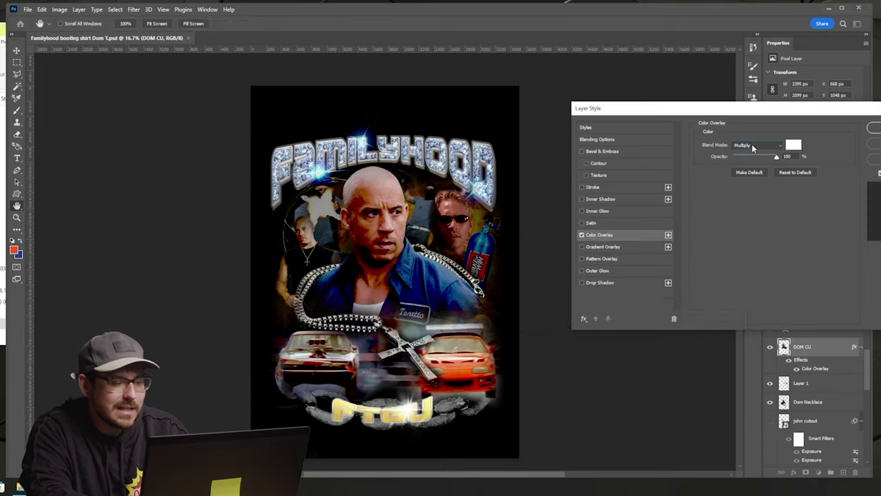
pyautogui.click(793, 144)
pyautogui.click(616, 339)
pyautogui.click(715, 260)
pyautogui.click(757, 144)
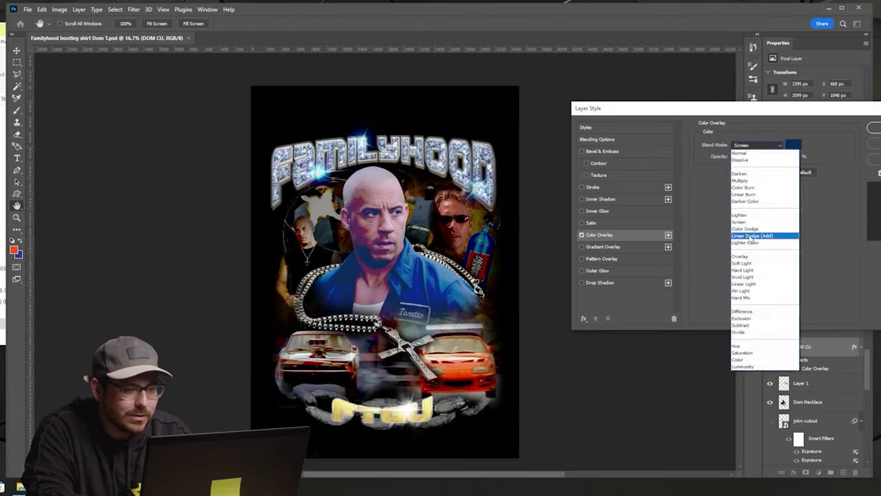
# Try a lighter blue Color Overlay with the Darken blend mode on the DOM CU layer
pyautogui.click(750, 177)
pyautogui.click(793, 145)
pyautogui.click(570, 266)
pyautogui.click(592, 269)
pyautogui.click(715, 260)
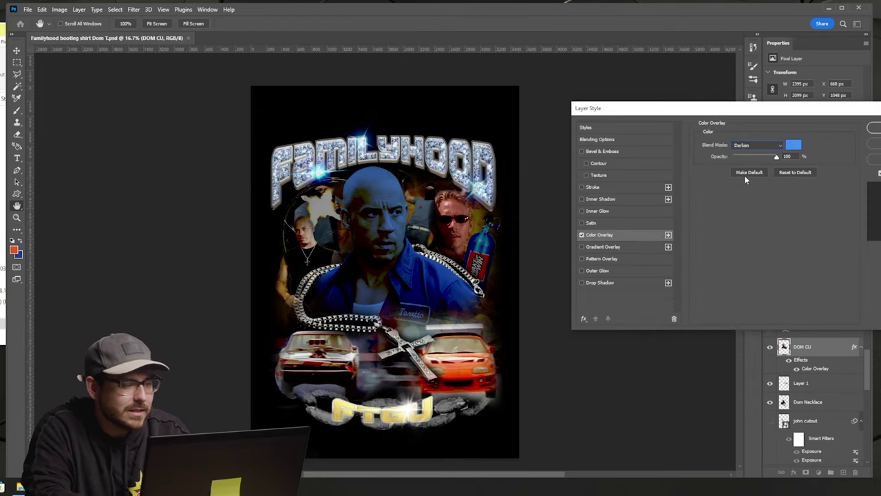
# Set the DOM CU layer's Color Overlay to a medium blue with the Overlay blend mode and apply the style
pyautogui.click(757, 145)
pyautogui.click(750, 255)
pyautogui.click(792, 145)
pyautogui.press('Return')
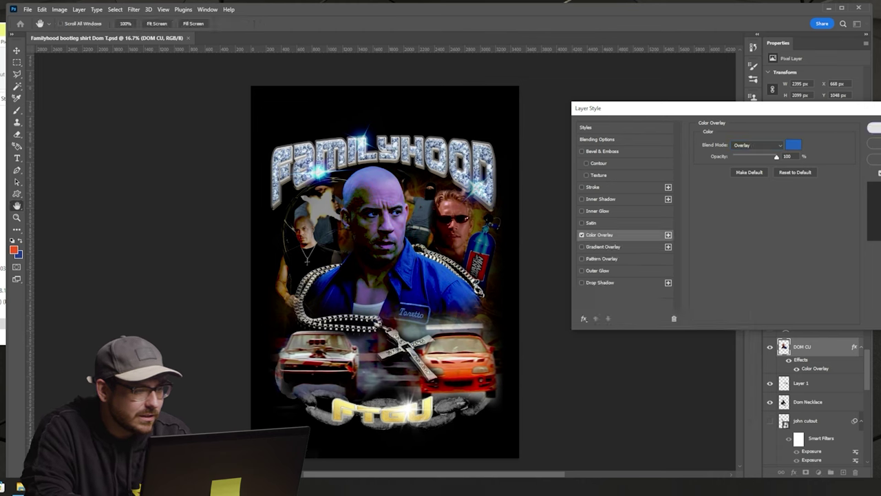
pyautogui.press('Return')
# Add the same blue Overlay-mode Color Overlay to the dom pipe and fast-and-furious-quotes cut-out layers
pyautogui.scroll(-1, 809, 375)
pyautogui.click(824, 347)
pyautogui.doubleClick(824, 347)
pyautogui.press('Escape')
pyautogui.scroll(-3, 809, 385)
pyautogui.click(770, 360)
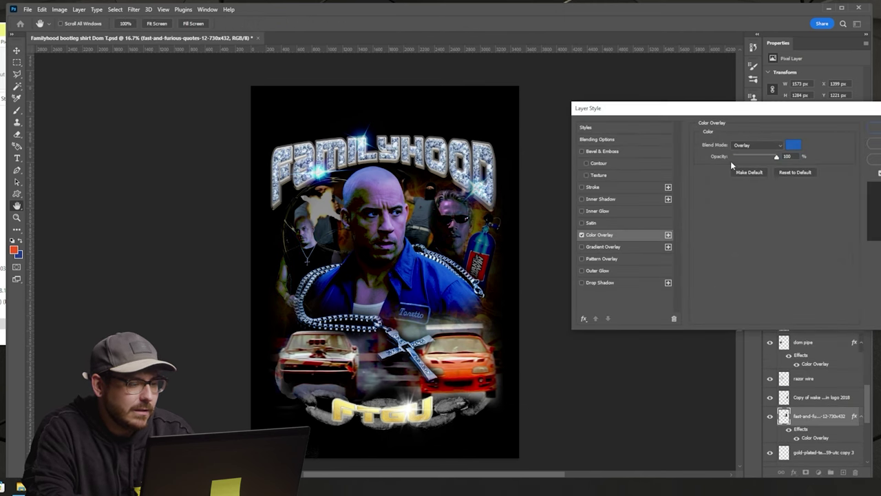
pyautogui.click(756, 144)
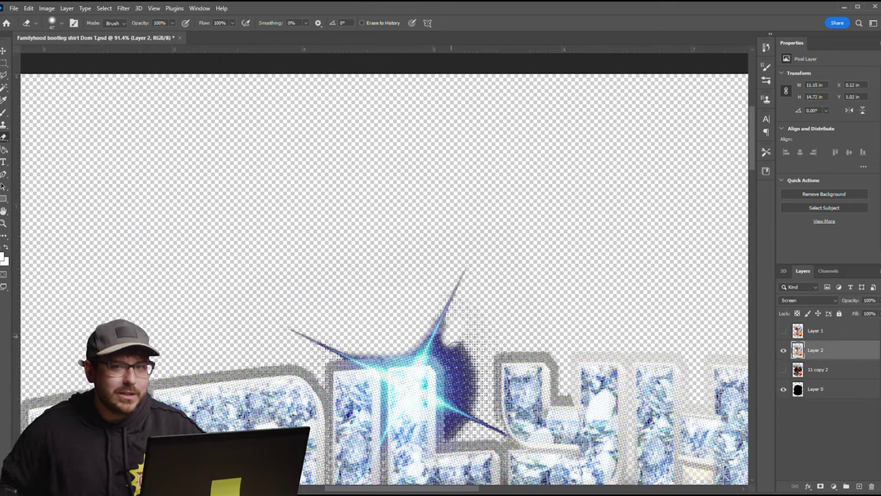
# Erase the dark blue halo around the star flare on the title's L on Layer 2
pyautogui.moveTo(472, 327); pyautogui.dragTo(448, 402)
pyautogui.scroll(-2, 385, 276)
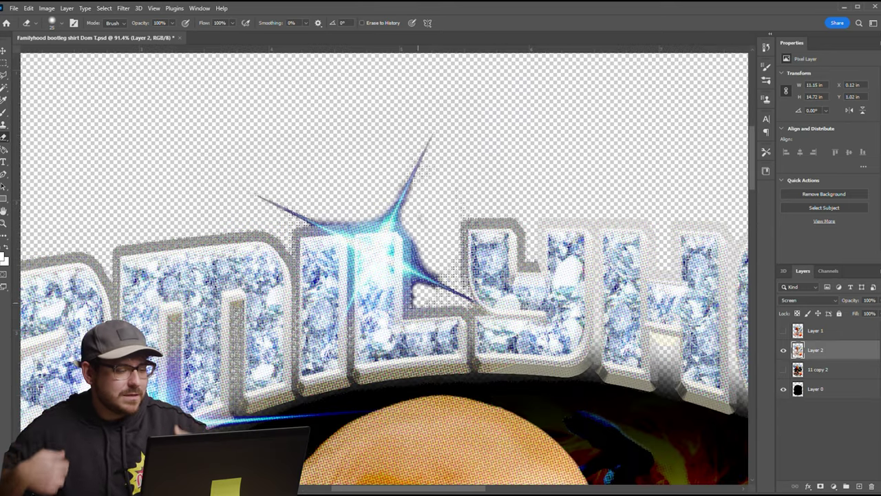
pyautogui.scroll(-5, 422, 193)
pyautogui.scroll(3, 334, 134)
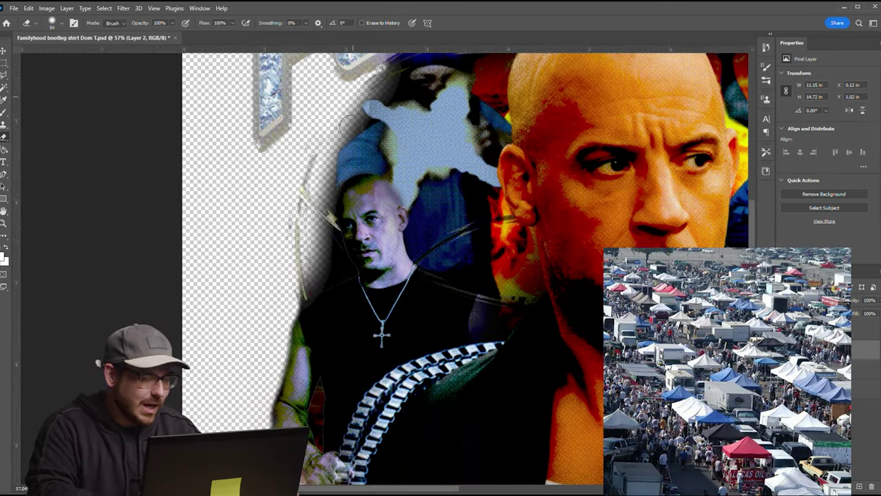
pyautogui.scroll(-4, 510, 238)
# Show the white Layer 3 behind the artwork, set Layer 2's blend mode to Normal, and inspect the title's edges
pyautogui.press('v')
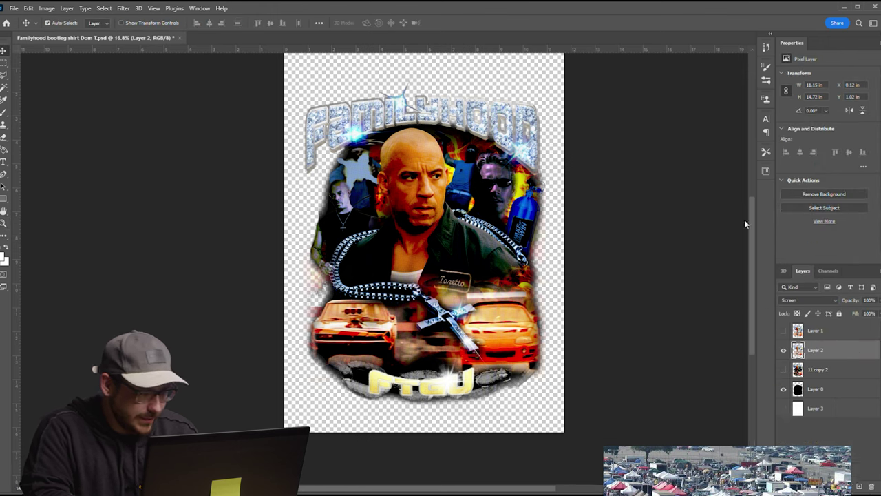
pyautogui.click(784, 409)
pyautogui.hotkey('shift', 'alt', 'n')
pyautogui.press('z')
pyautogui.scroll(4, 490, 295)
pyautogui.scroll(-4, 490, 295)
pyautogui.press('e')
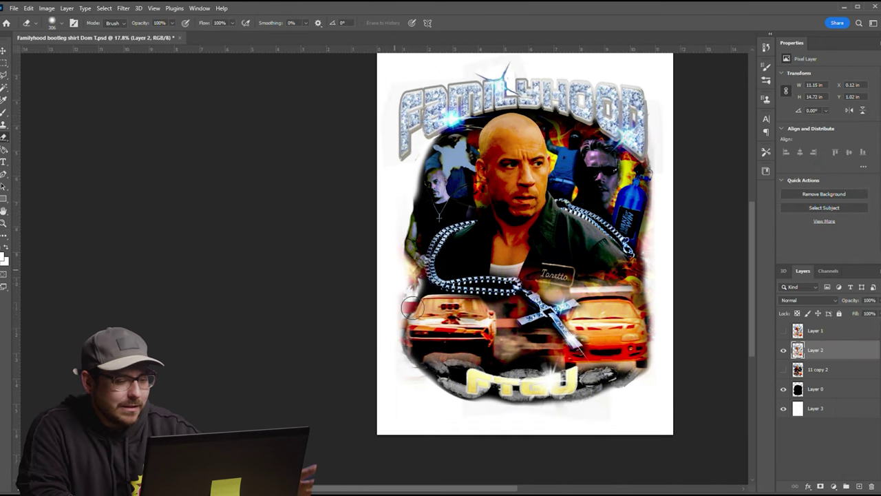
pyautogui.scroll(4, 409, 170)
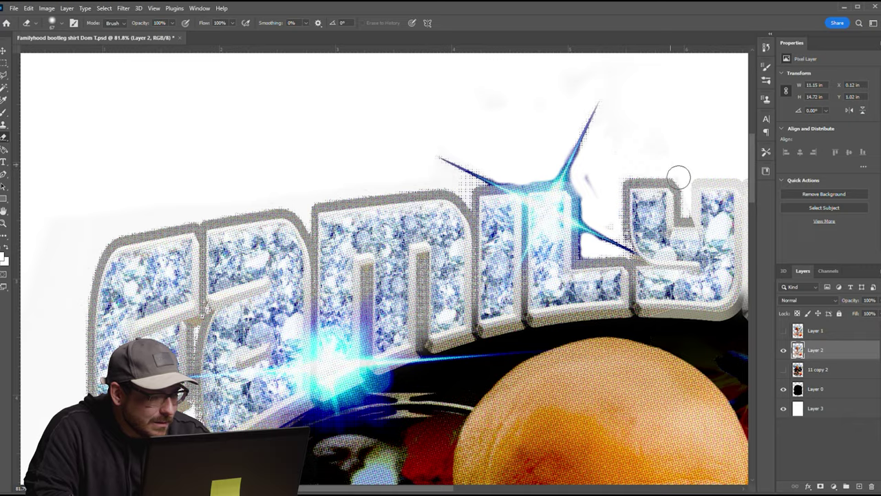
pyautogui.scroll(-6, 654, 138)
# Hide the white Layer 3 and paste the teal geometric pattern behind the artwork
pyautogui.press('v')
pyautogui.hotkey('alt', ',')
pyautogui.hotkey('ctrl', ',')
pyautogui.hotkey('ctrl', 'v')
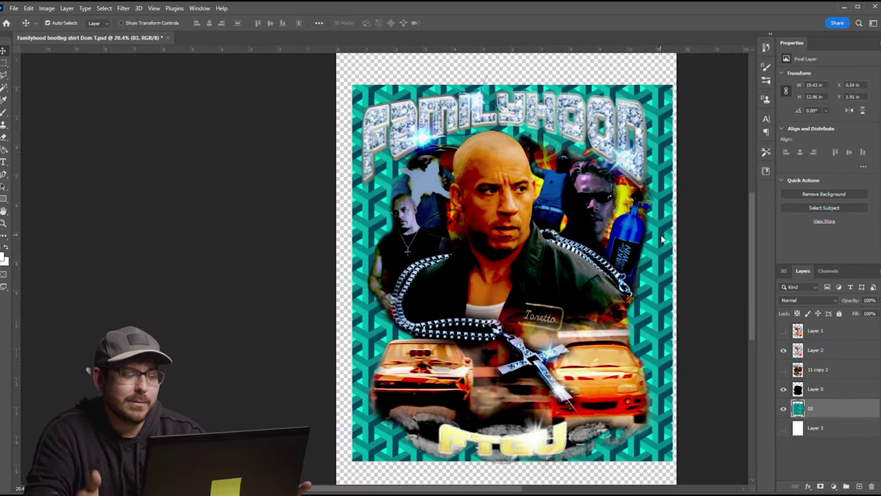
# Enlarge the teal pattern behind the artwork and erase its outer areas to a wavy-sided shape
pyautogui.moveTo(660, 240); pyautogui.dragTo(114, 19)
pyautogui.moveTo(267, 123)
pyautogui.mouseDown()
pyautogui.moveTo(252, 122)
pyautogui.moveTo(320, 285)
pyautogui.mouseUp()
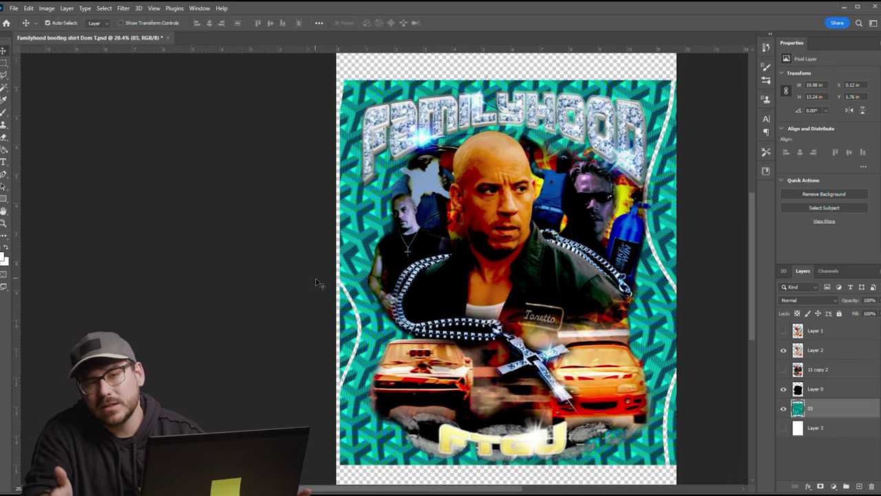
pyautogui.moveTo(659, 204); pyautogui.dragTo(481, 88)
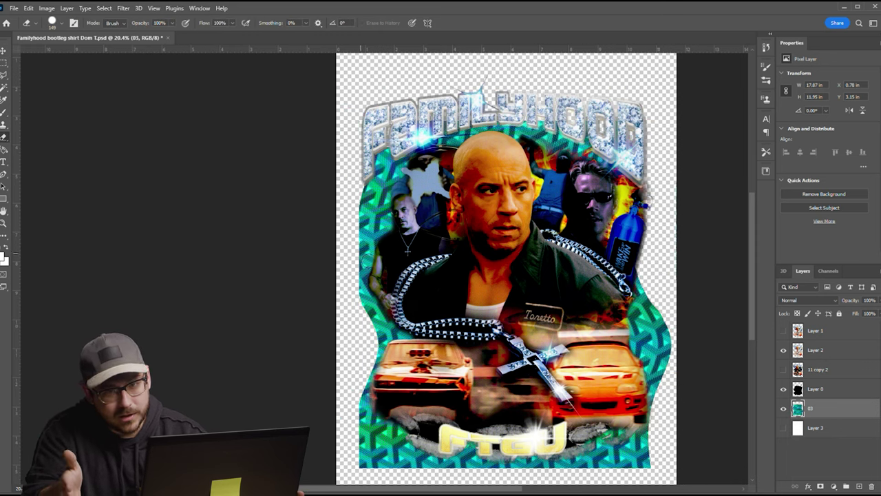